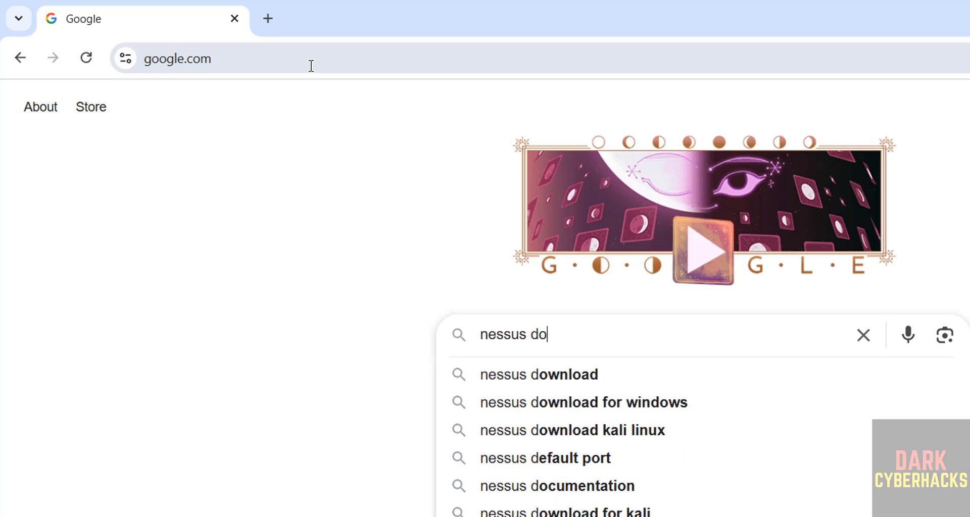
- Search Google for 'nessus download' and scroll down to the Tenable Nessus download results
key(BackSpace)
text(load)
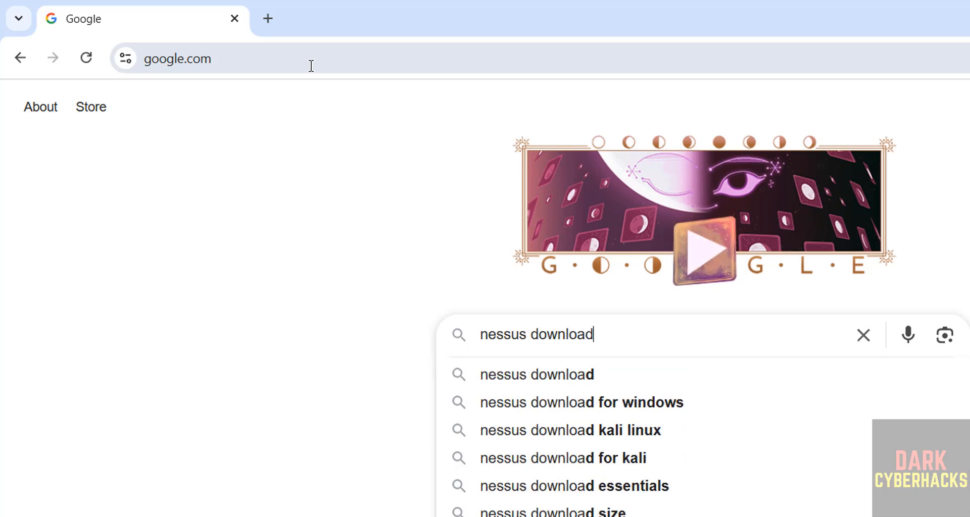
key(Return)
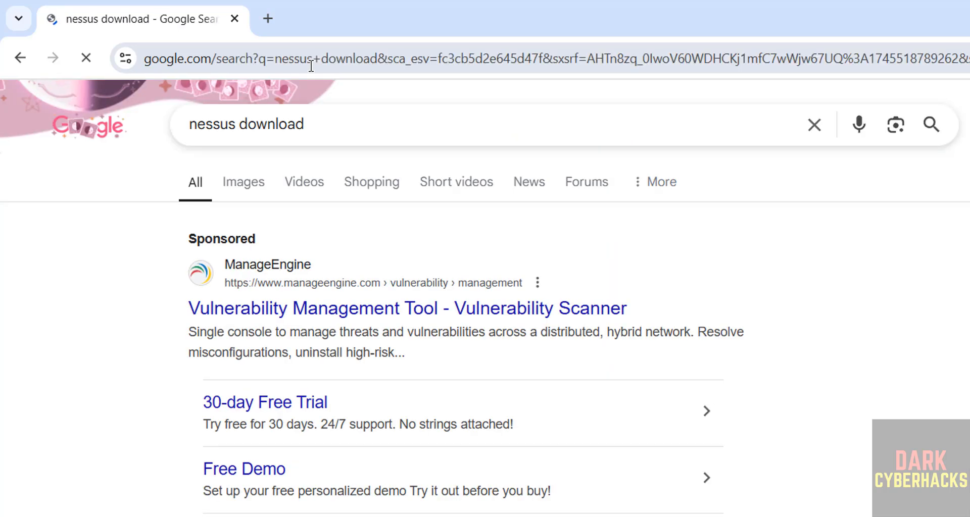
scroll(123, 401, down, 6)
scroll(123, 401, down, 1)
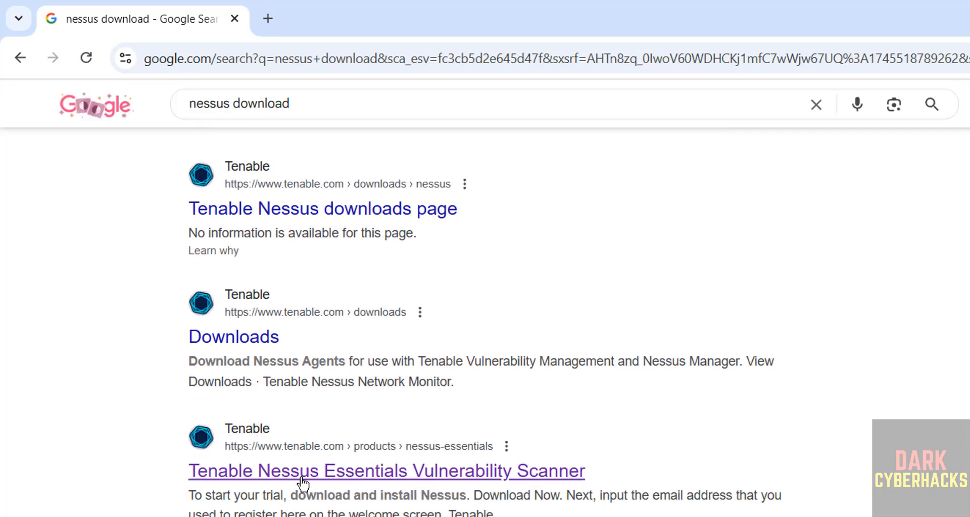
- Open the Nessus Essentials page and submit the form with first name, last name and business email
click(332, 472)
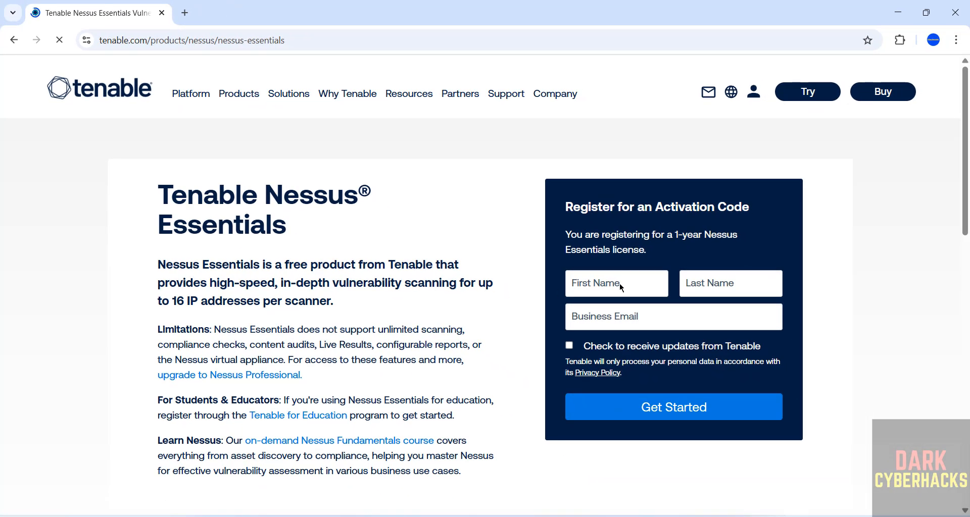
click(591, 287)
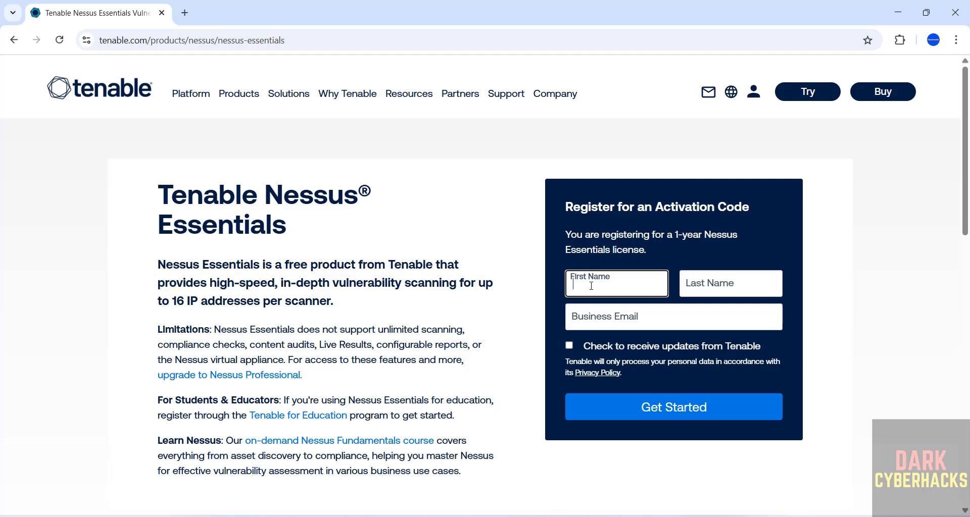
key(Tab)
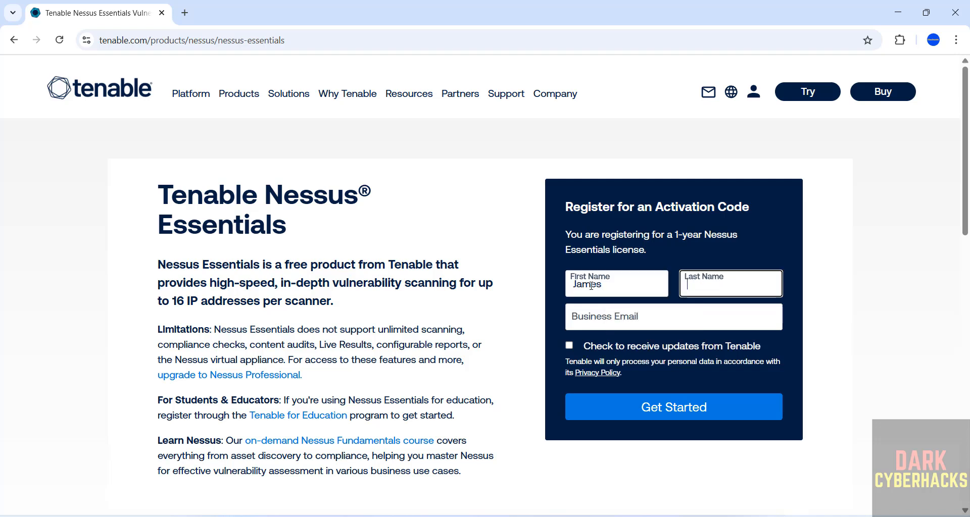
key(Tab)
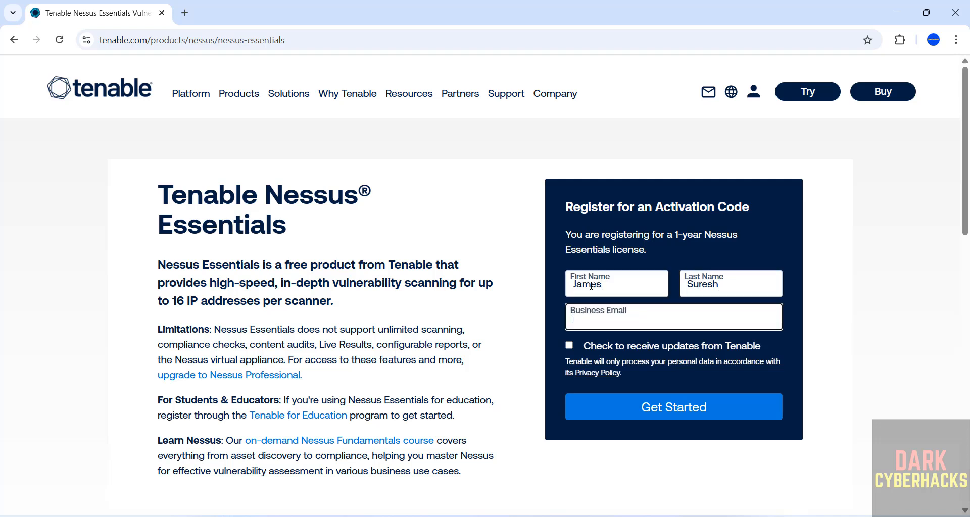
text(sure)
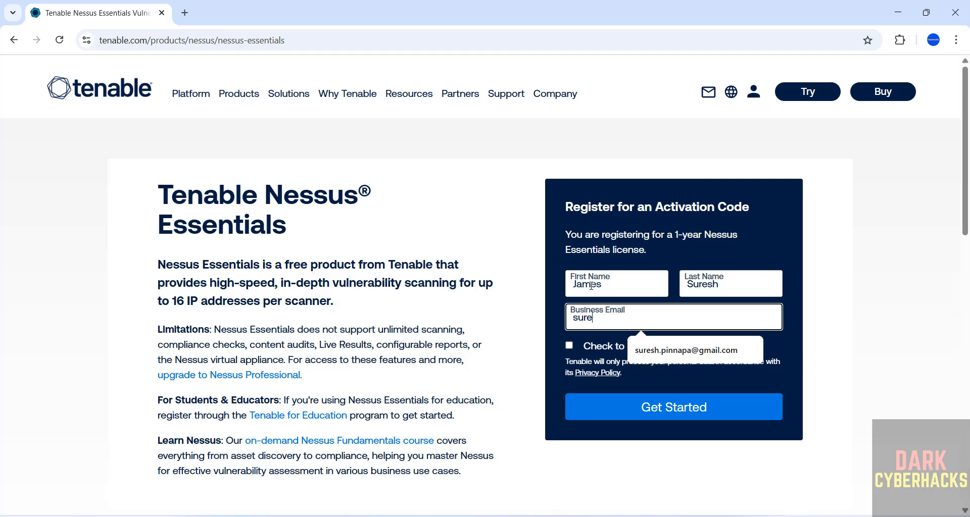
click(666, 355)
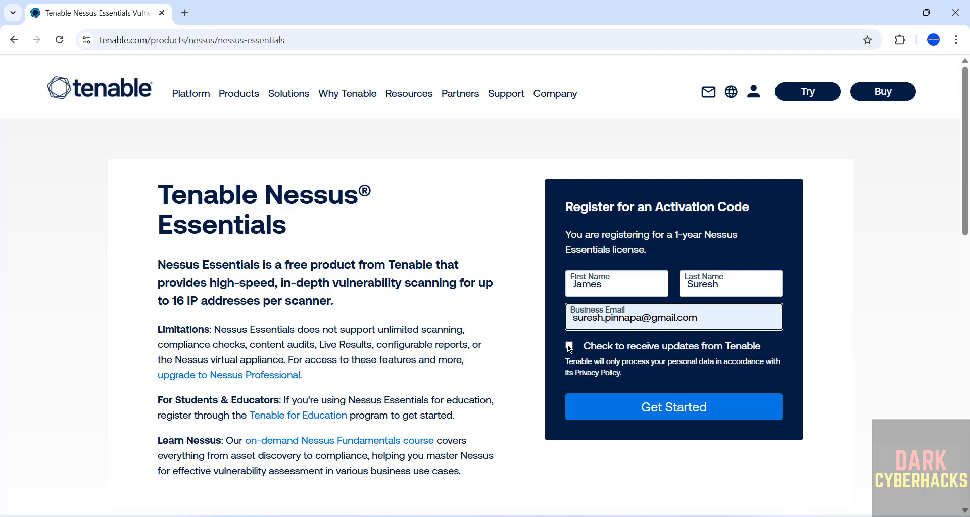
click(623, 410)
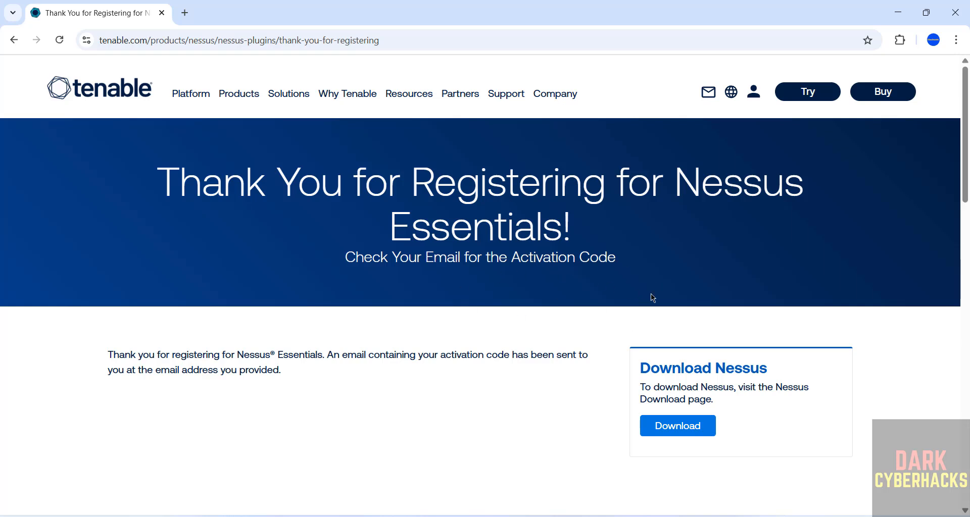
- Download the Nessus - 10.8.4 installer for Windows - x86_64, agreeing to the license
click(663, 429)
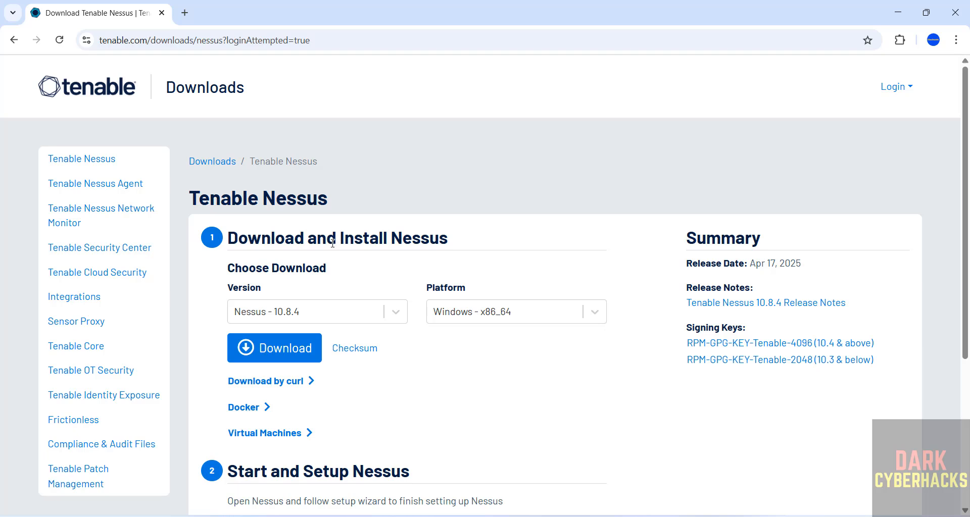
click(278, 315)
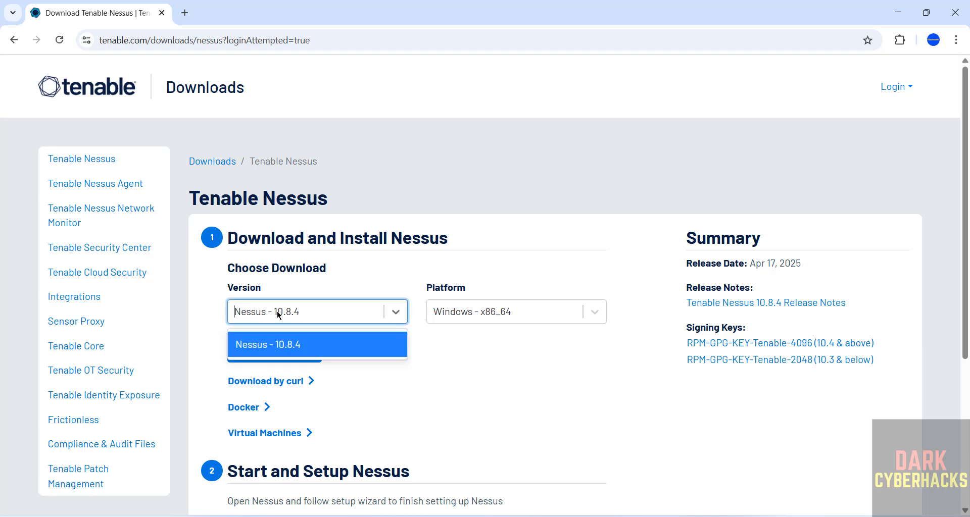
click(279, 315)
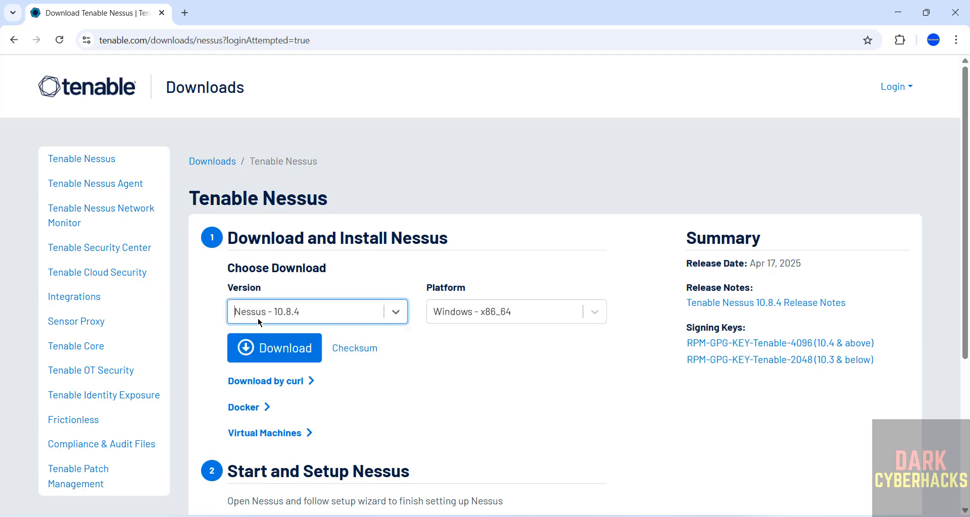
click(513, 315)
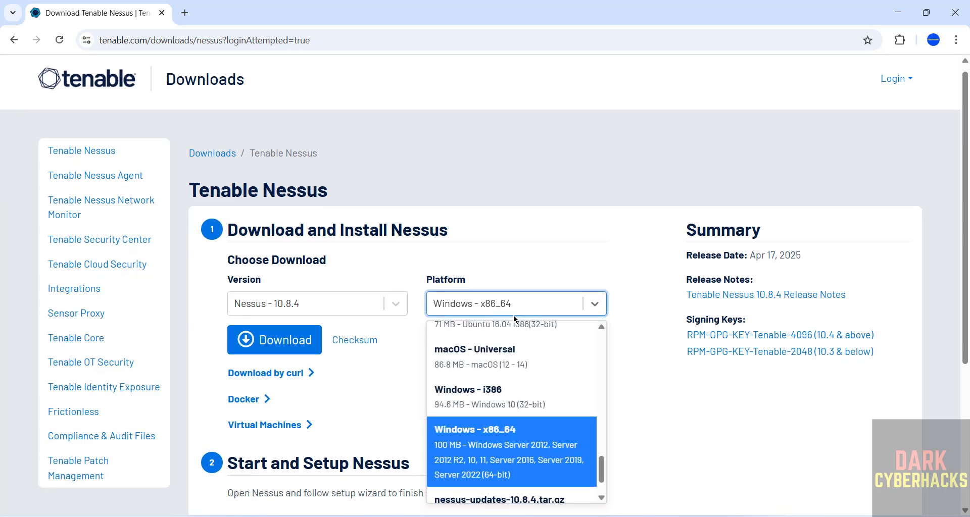
click(513, 315)
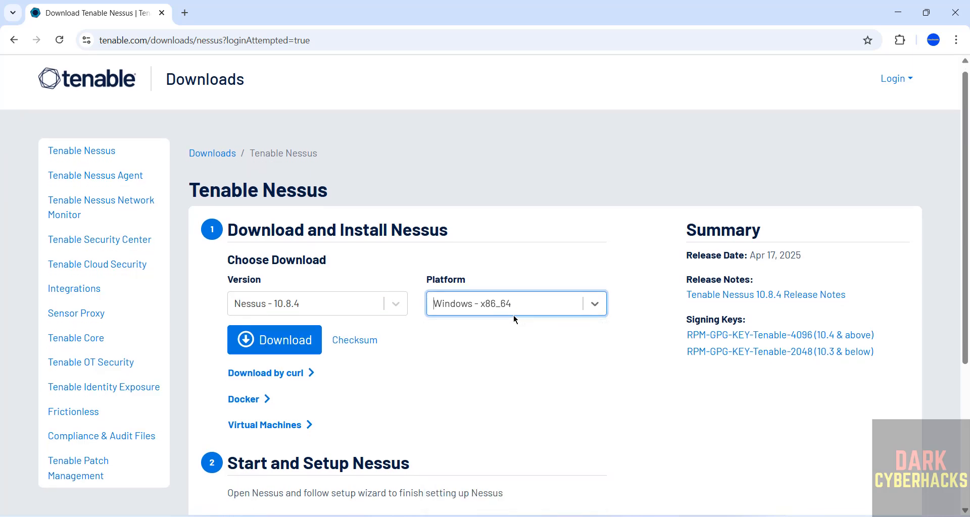
click(281, 340)
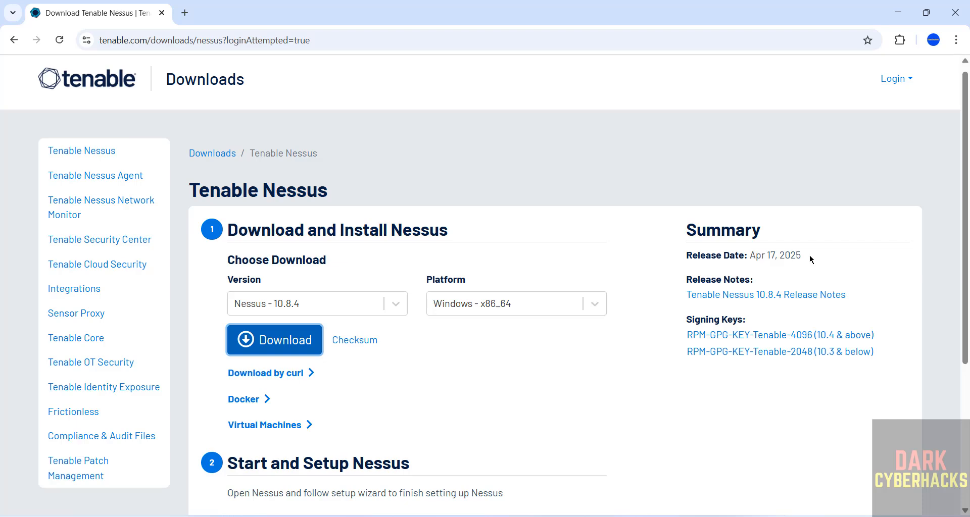
click(283, 340)
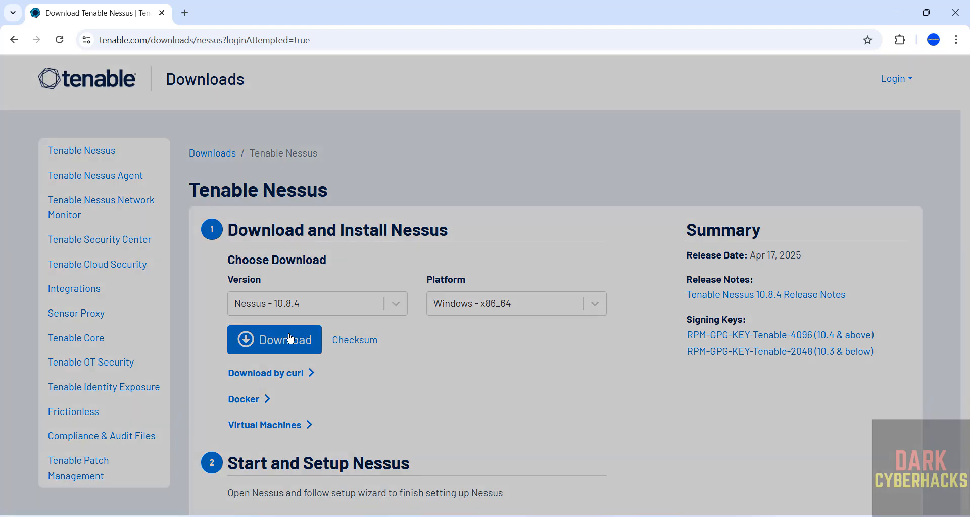
click(651, 455)
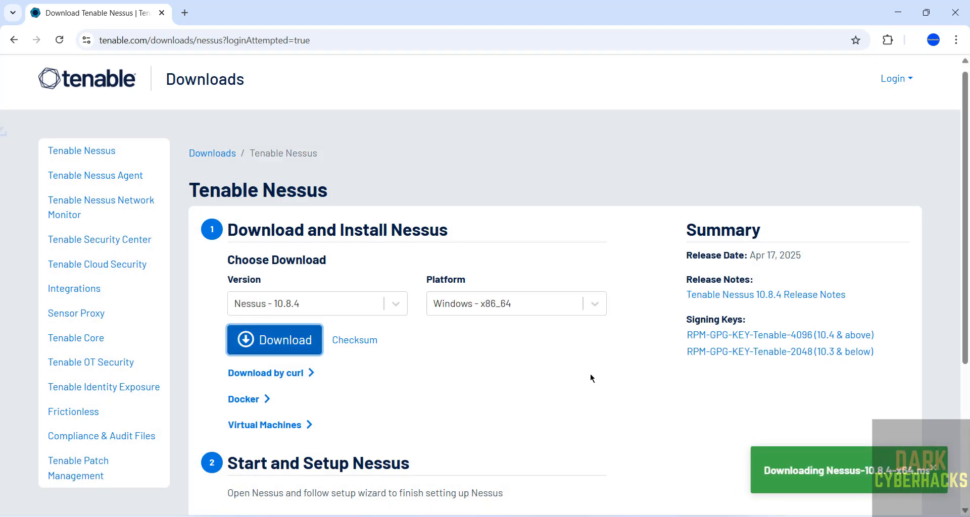
- Check the Nessus-10.8.4-x64.msi download progress in the browser's download history
key(ctrl+j)
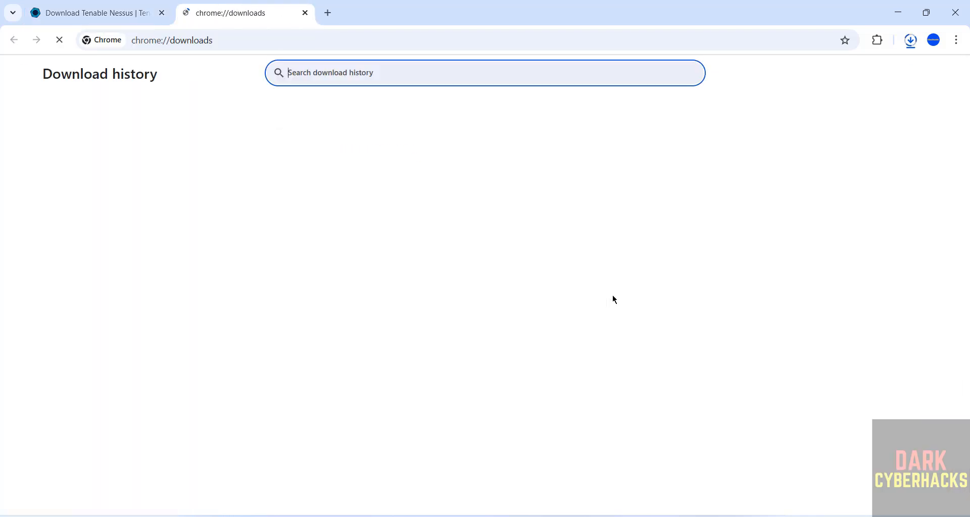
key(ctrl+Tab)
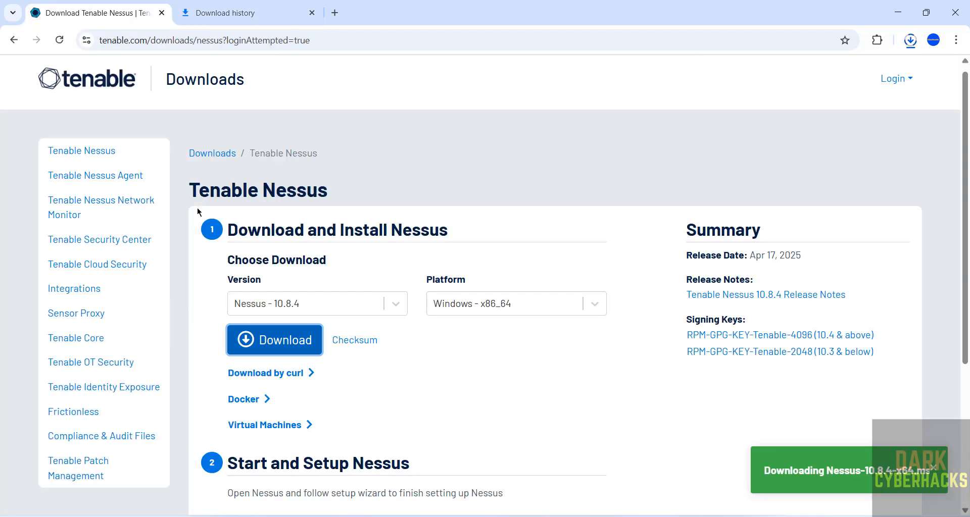
click(509, 299)
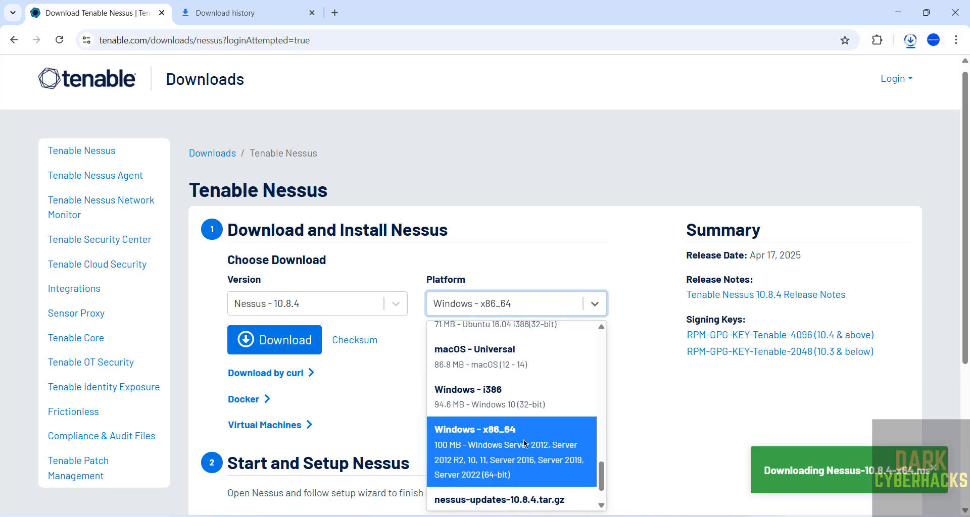
click(483, 208)
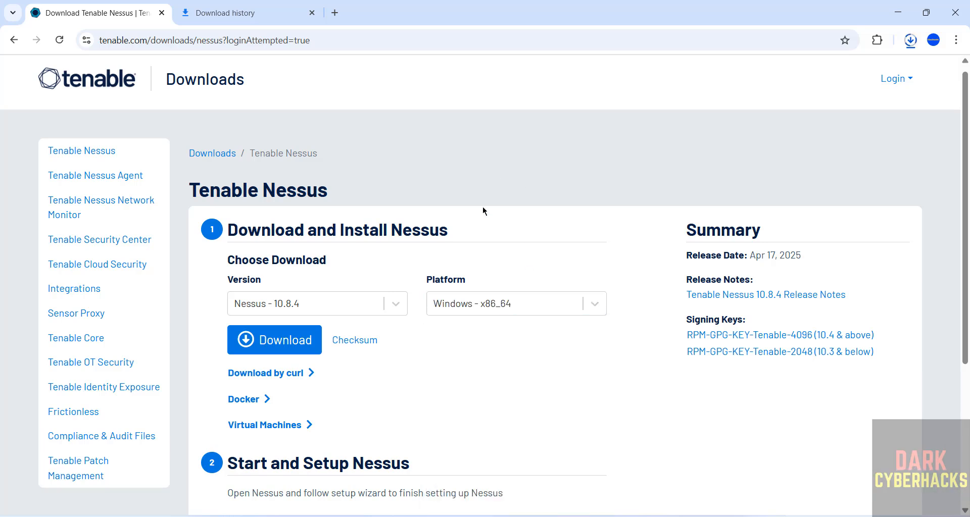
key(ctrl+Tab)
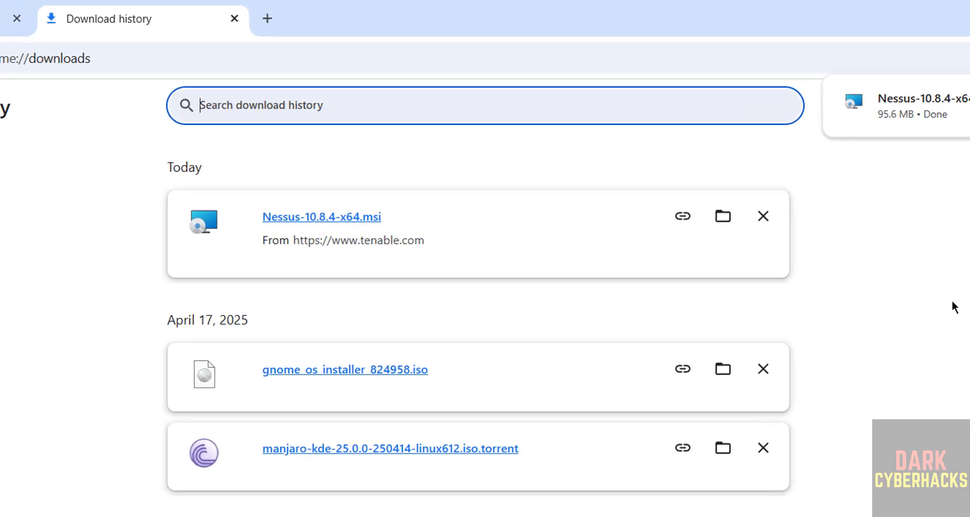
- Run the Nessus .msi, accept the license terms and install to the default C:\Program Files\Tenable\Nessus\ folder
click(362, 218)
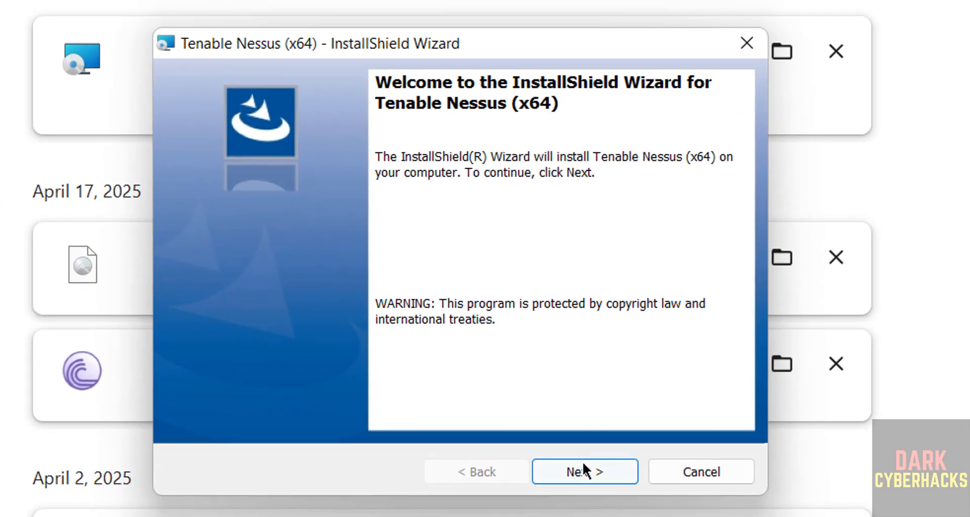
click(586, 470)
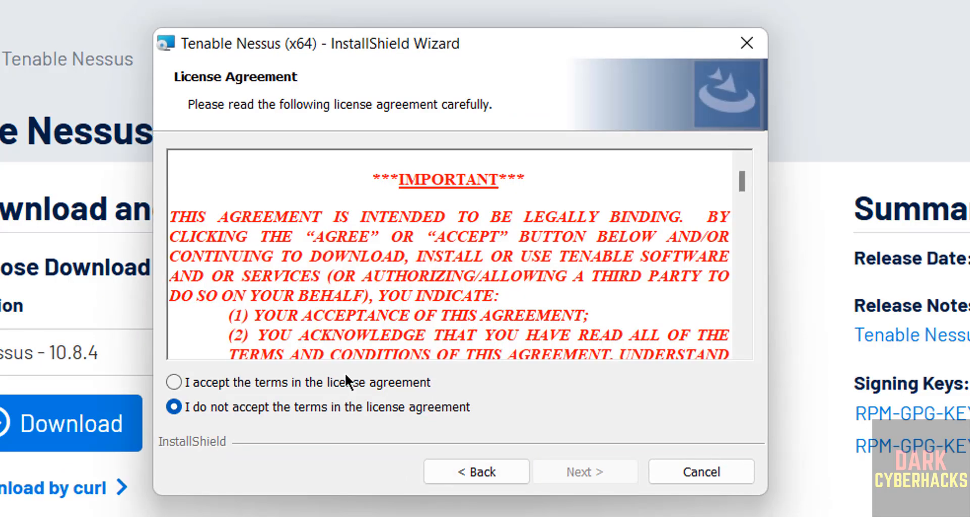
click(329, 385)
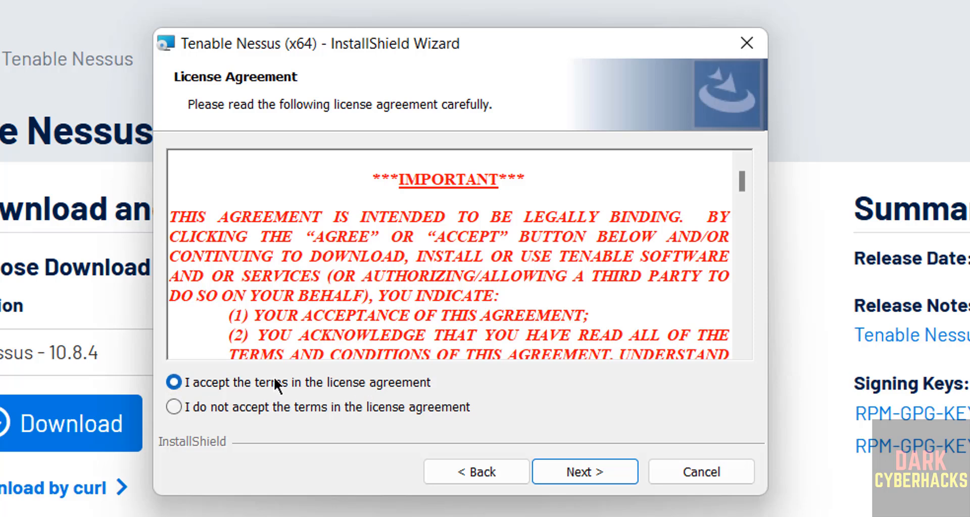
click(561, 475)
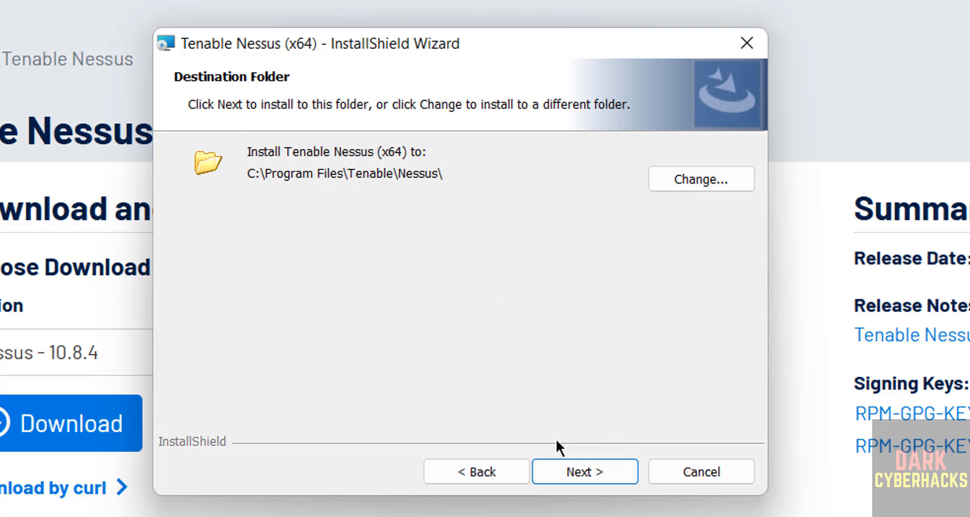
click(568, 469)
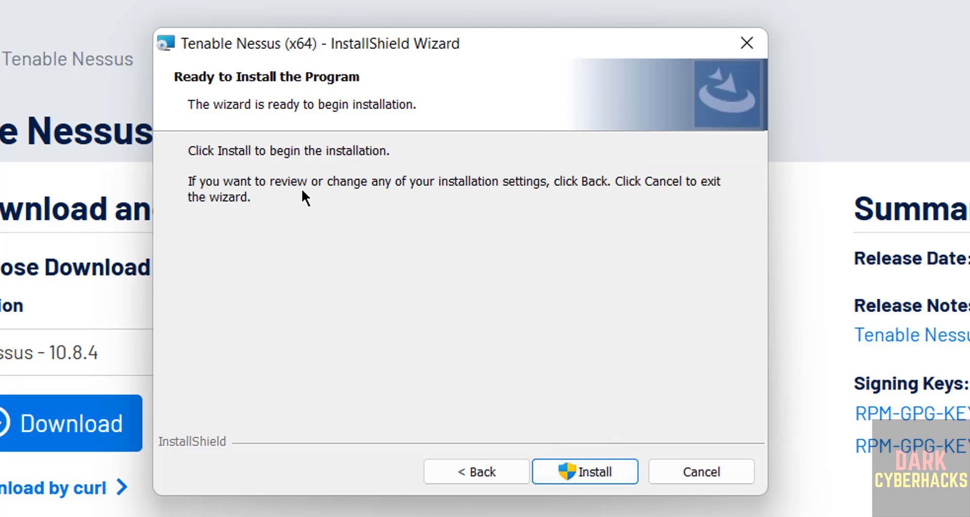
click(600, 468)
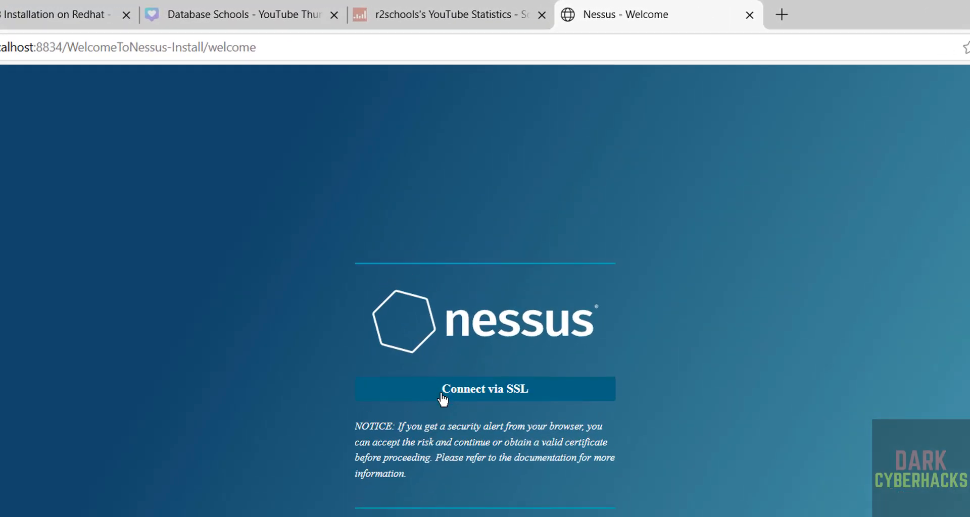
- Bypass the certificate warning to reach the Nessus setup at localhost:8834
click(439, 402)
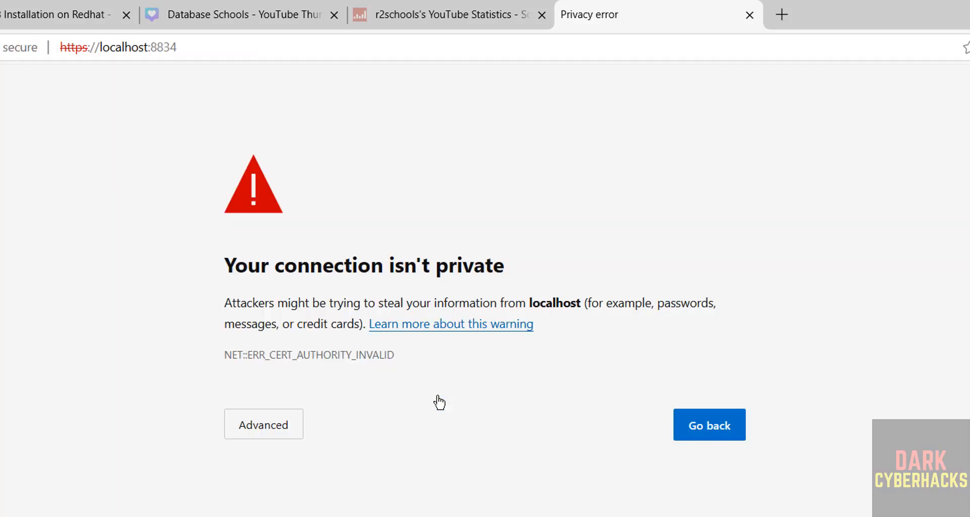
click(291, 427)
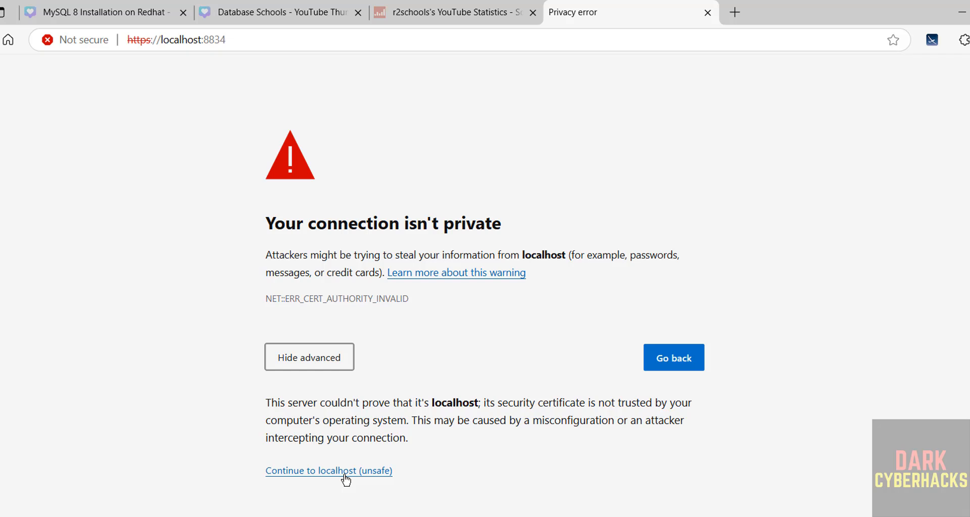
click(344, 478)
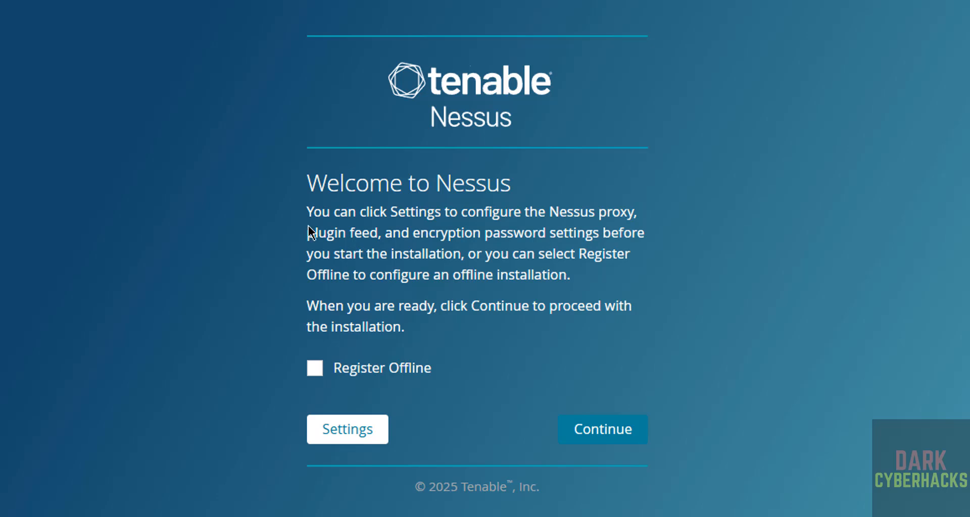
- Select 'Start a trial of Nessus Expert' as the deployment option and confirm it
click(598, 438)
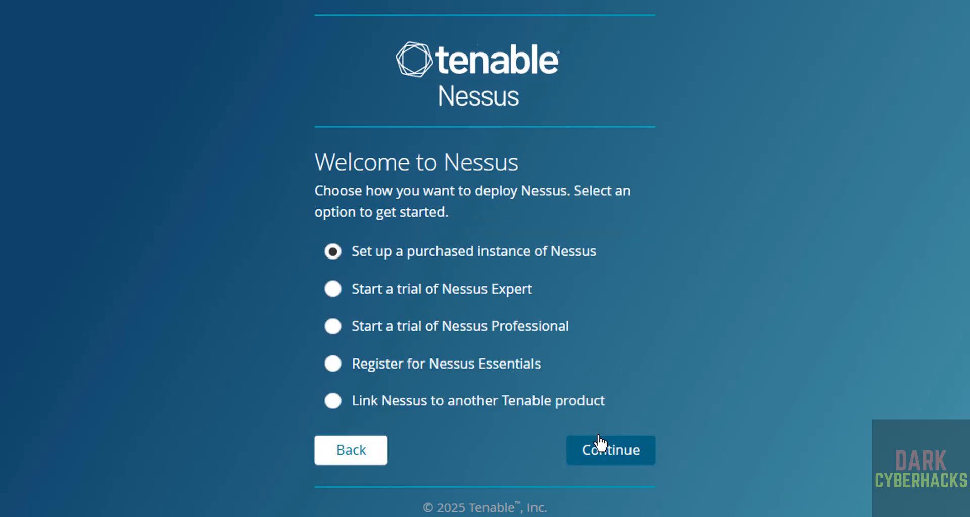
click(400, 291)
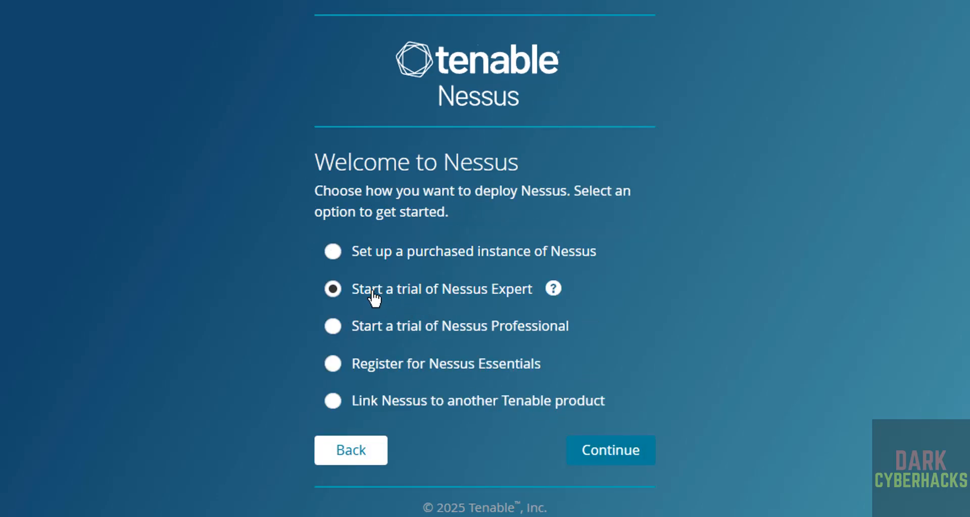
click(616, 454)
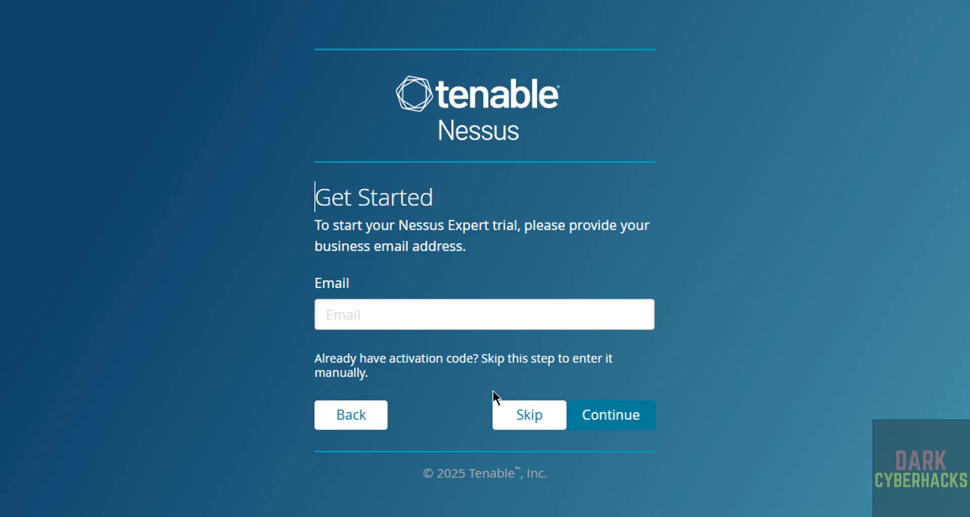
- Skip the email step and paste the activation code from the welcome email into Activation Code
click(524, 417)
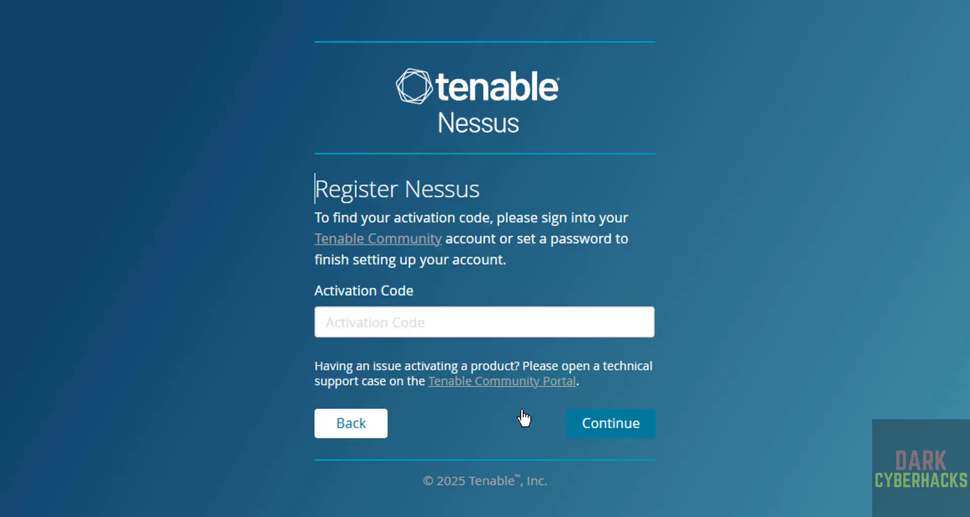
click(377, 323)
click(238, 341)
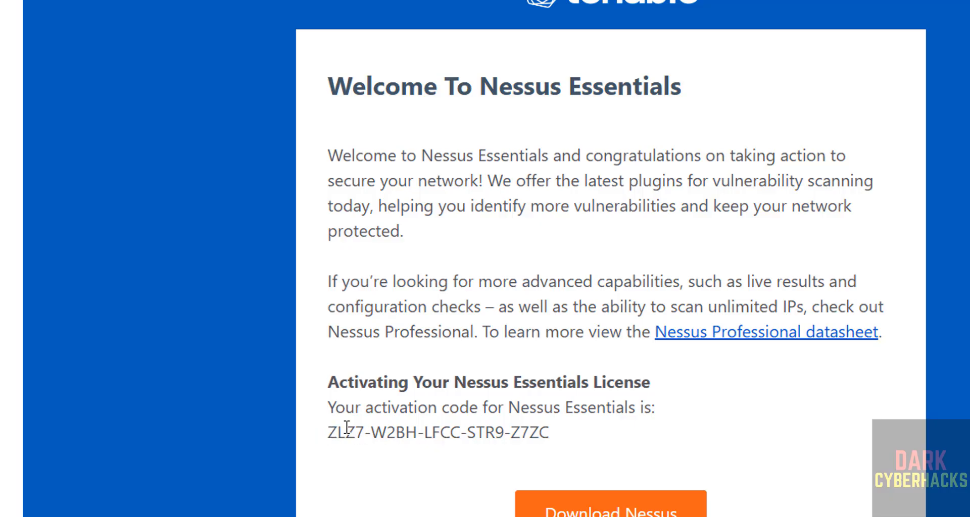
drag(327, 432, 568, 431)
key(ctrl+c)
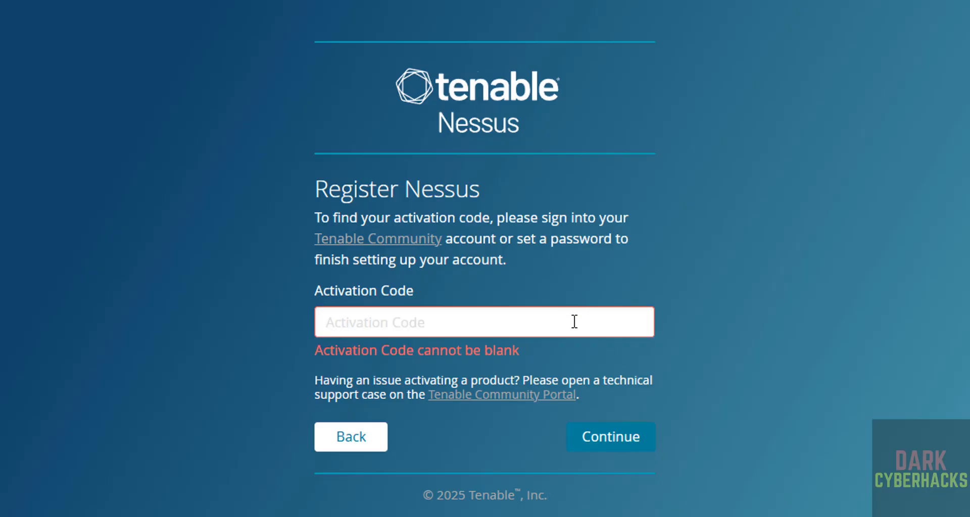
click(574, 322)
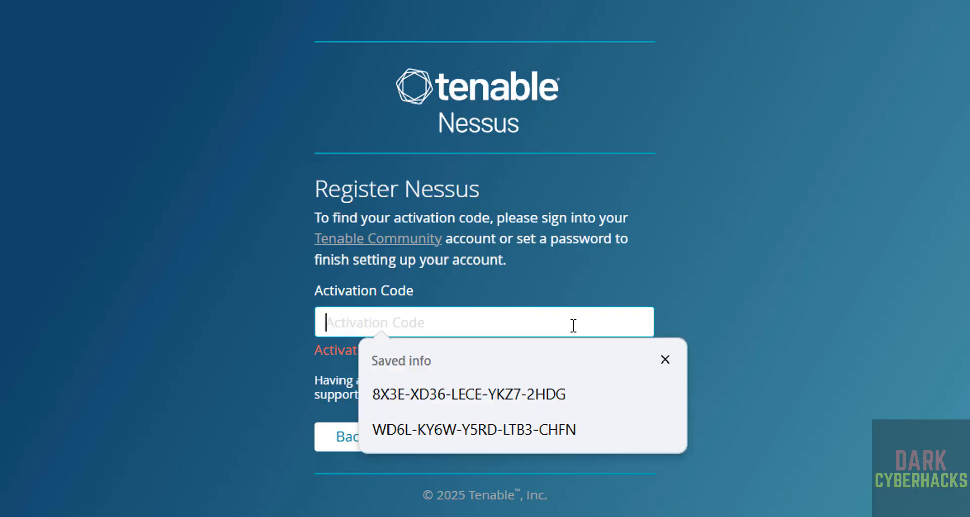
key(ctrl+v)
click(608, 440)
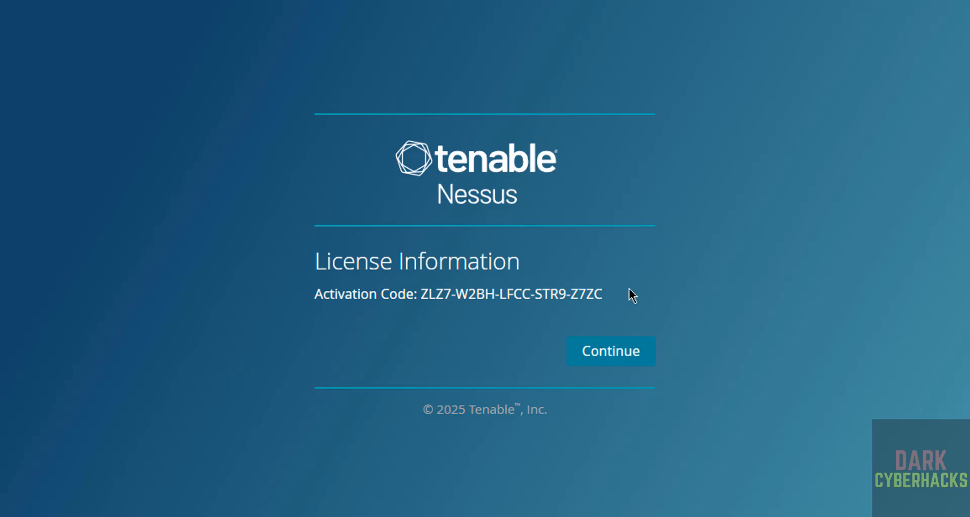
- Accept the license information and create the administrator account with a username and password
click(612, 359)
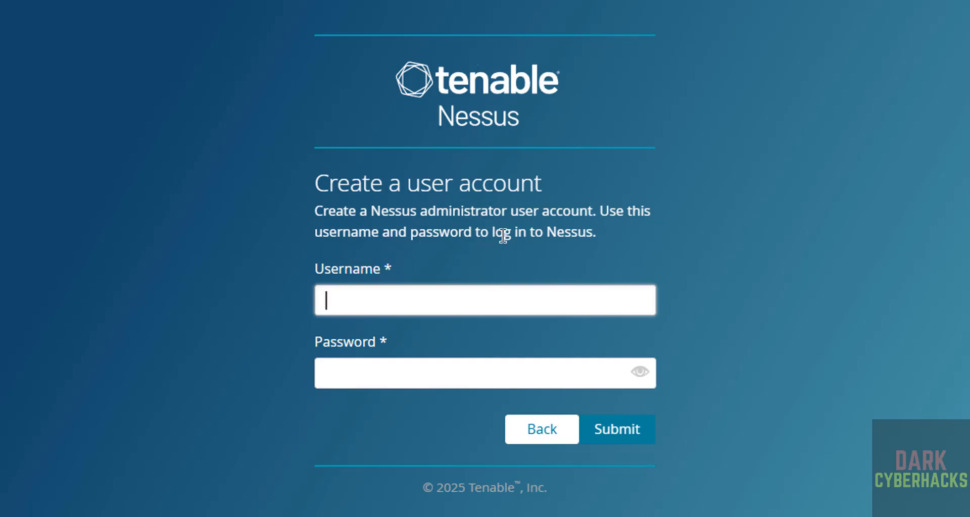
click(368, 301)
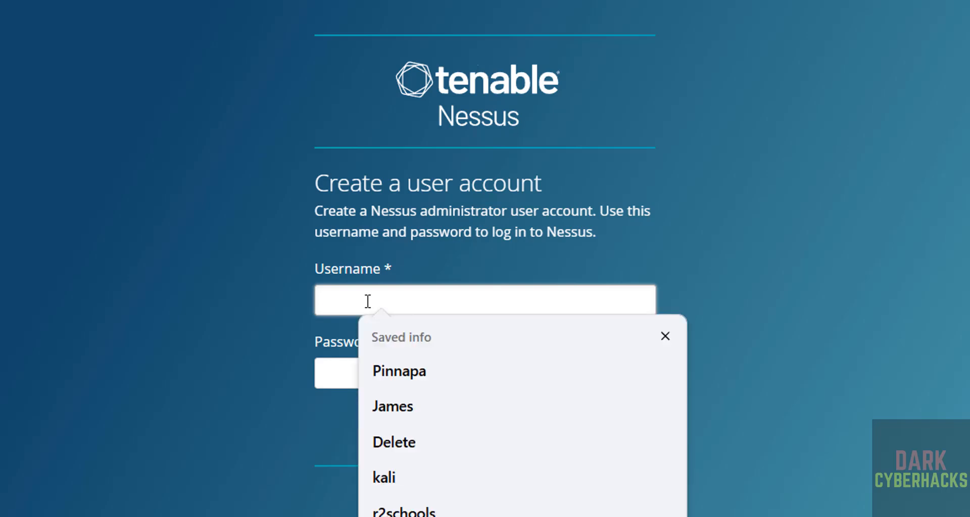
text(r2schools)
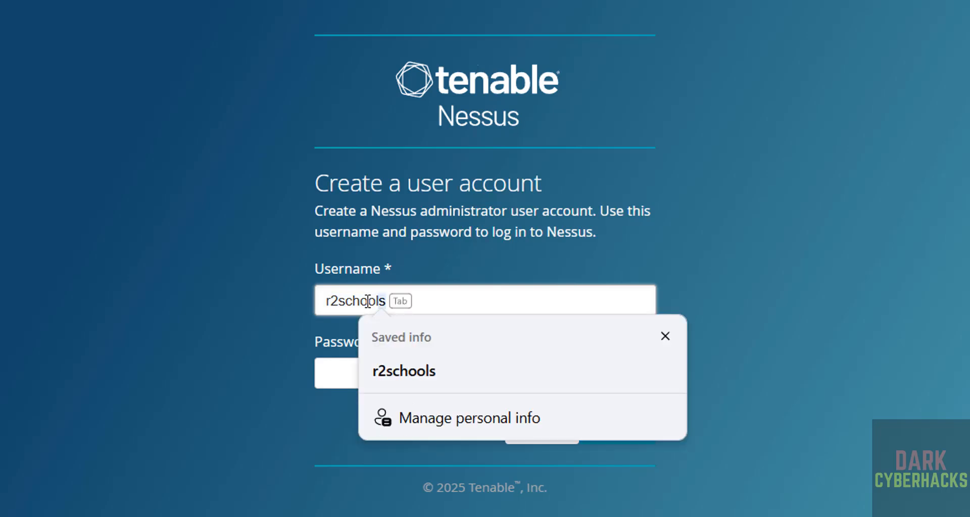
key(Tab)
text(r2schools)
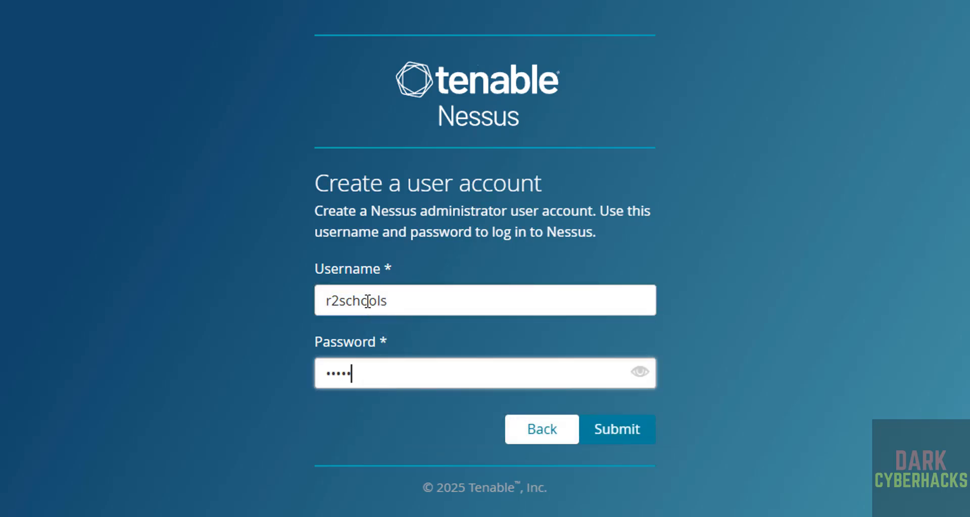
click(608, 428)
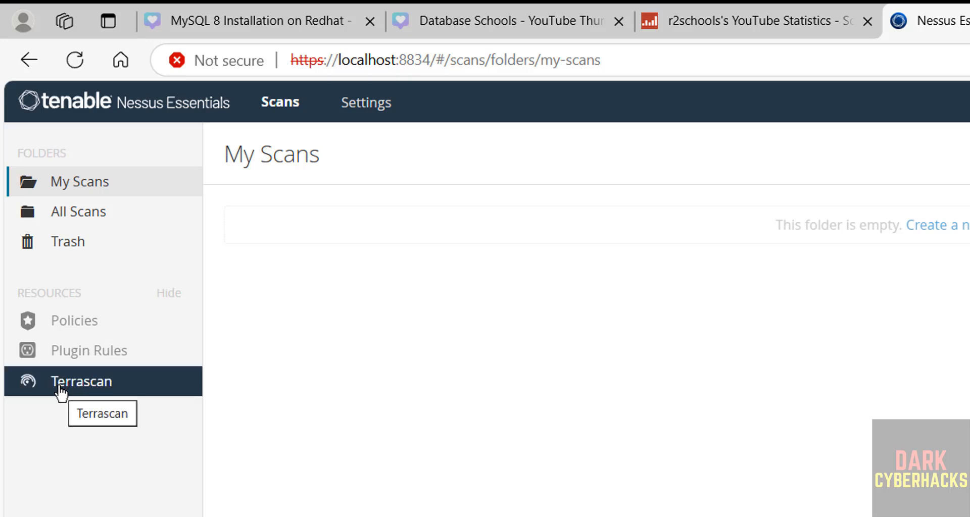
- Review the Overview and License Utilization tabs in Settings, ending on Software Update
click(350, 106)
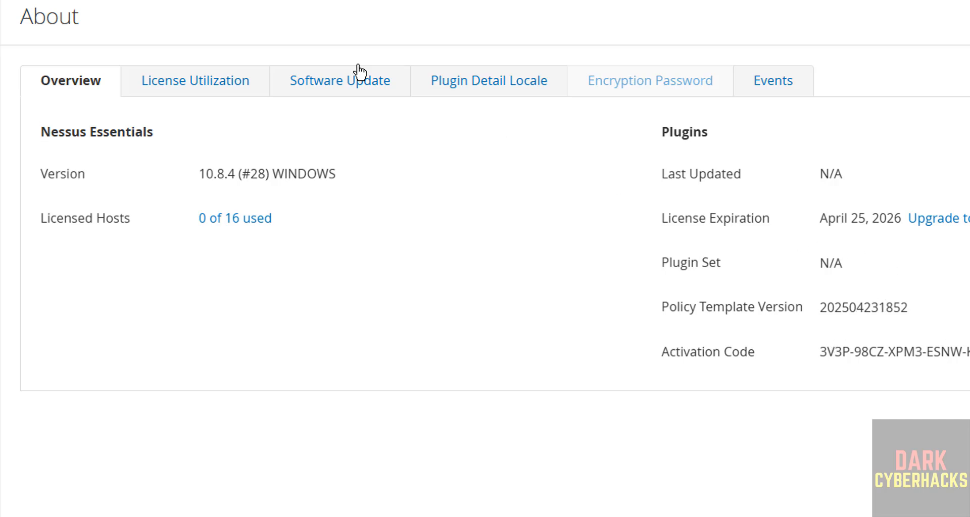
click(197, 81)
click(84, 86)
click(171, 91)
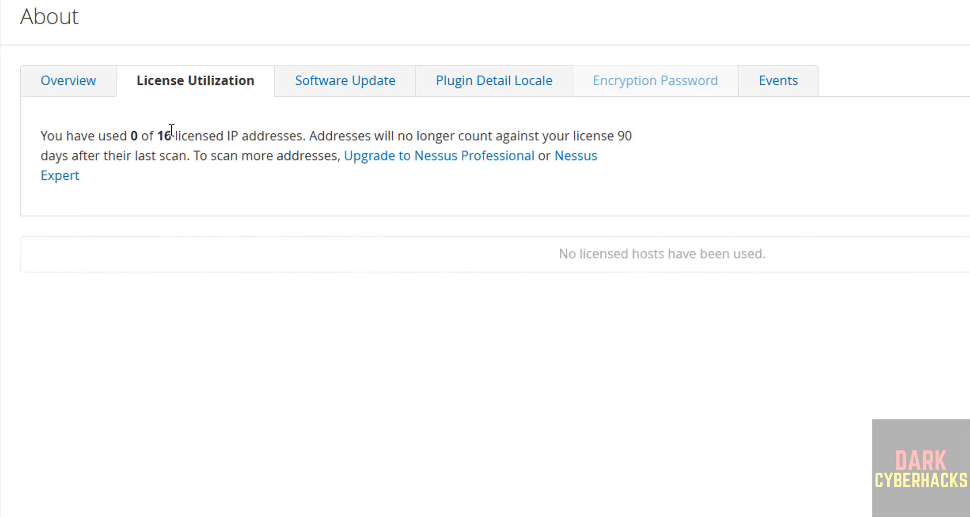
click(317, 87)
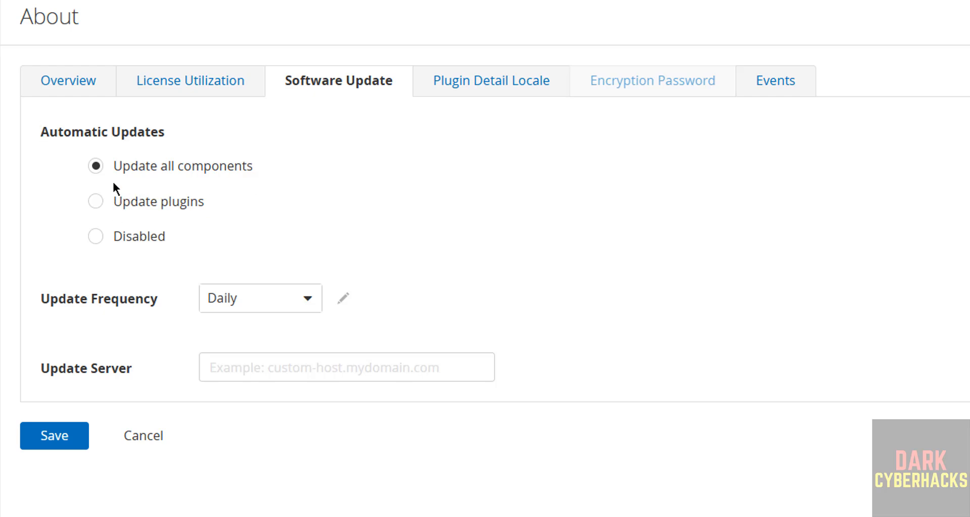
- Set automatic updates to Disabled, leaving Daily frequency, then view Plugin Detail Locale settings
click(252, 313)
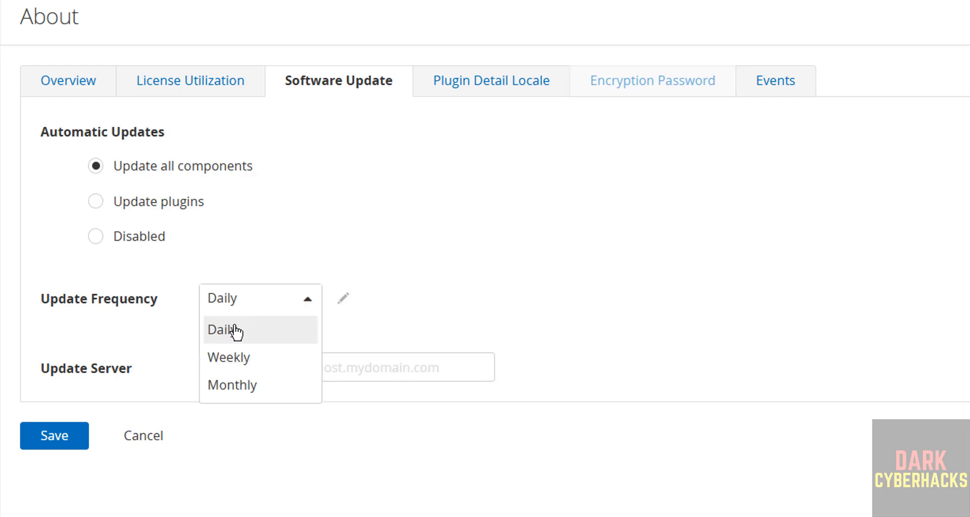
click(141, 330)
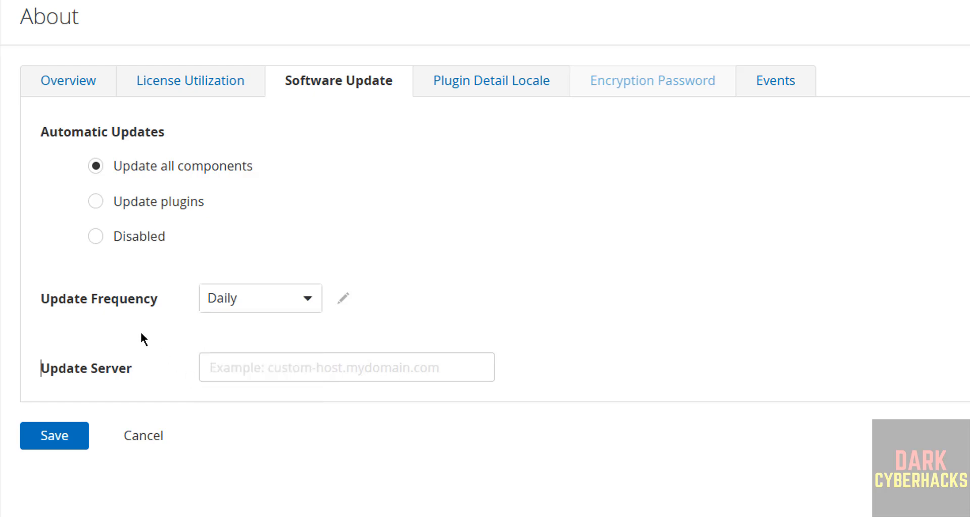
click(245, 377)
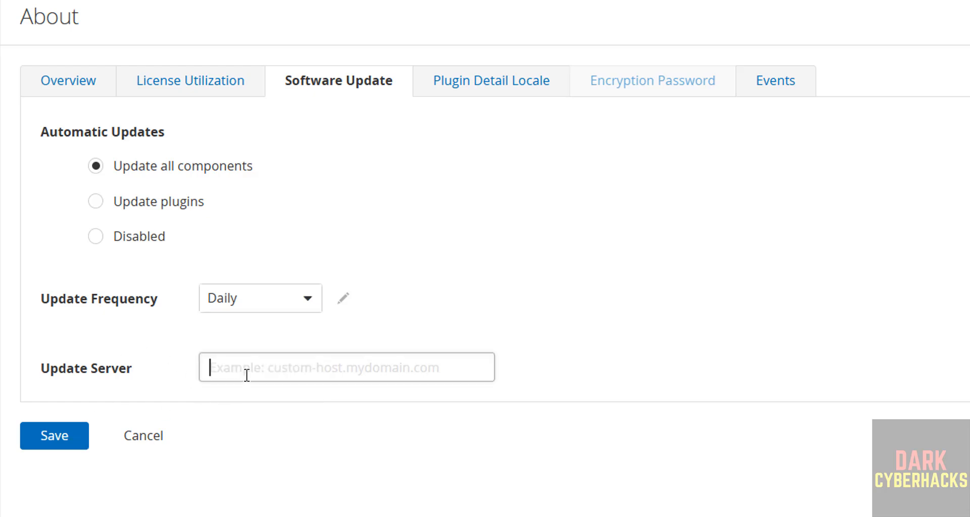
click(94, 239)
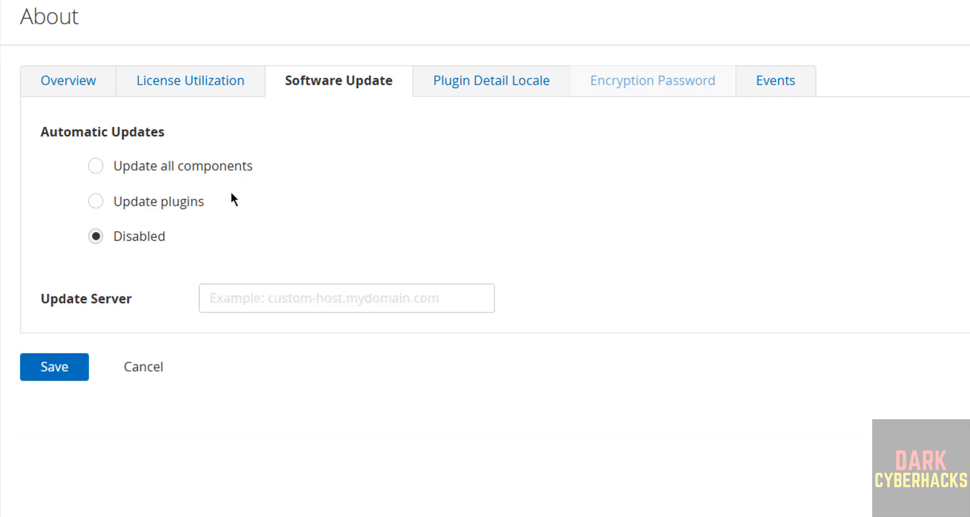
click(474, 96)
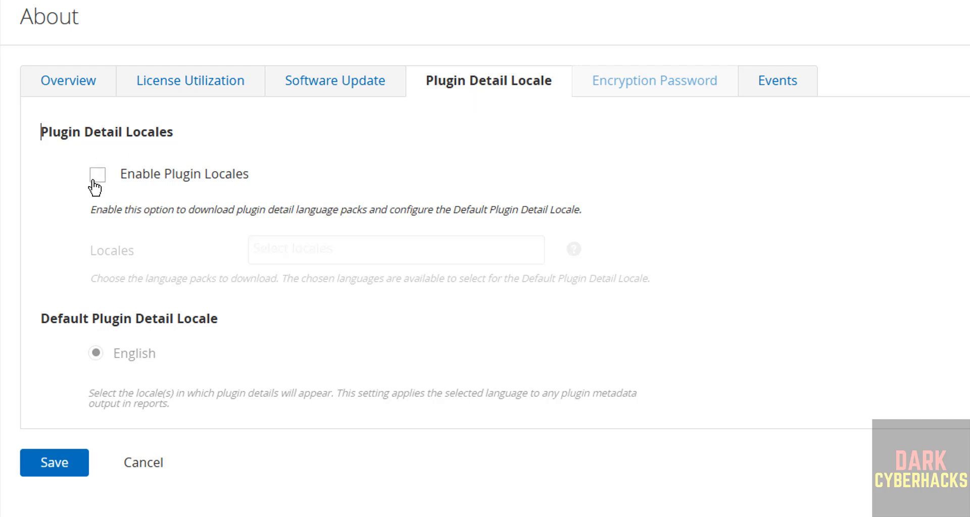
- Check the Events log of downloaded plugins, then view Advanced Settings with its 92 global settings
click(793, 88)
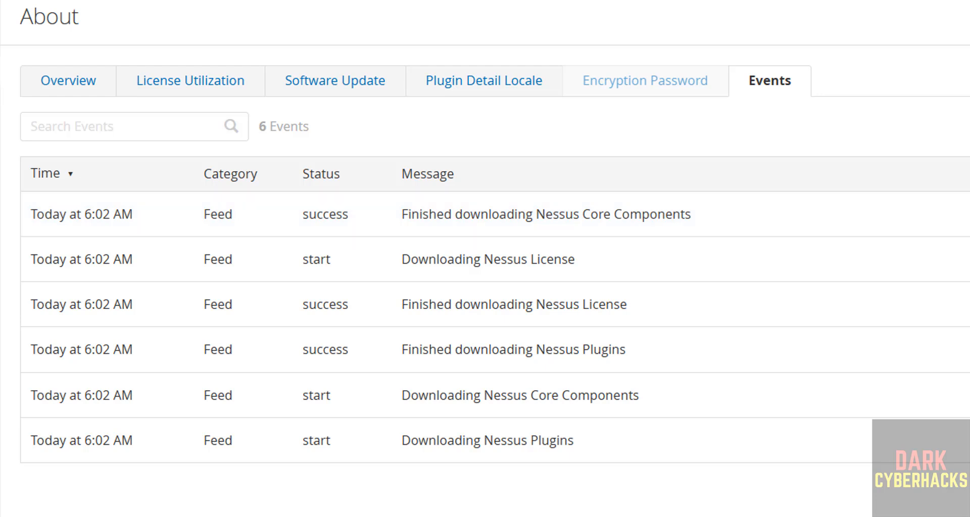
click(1, 73)
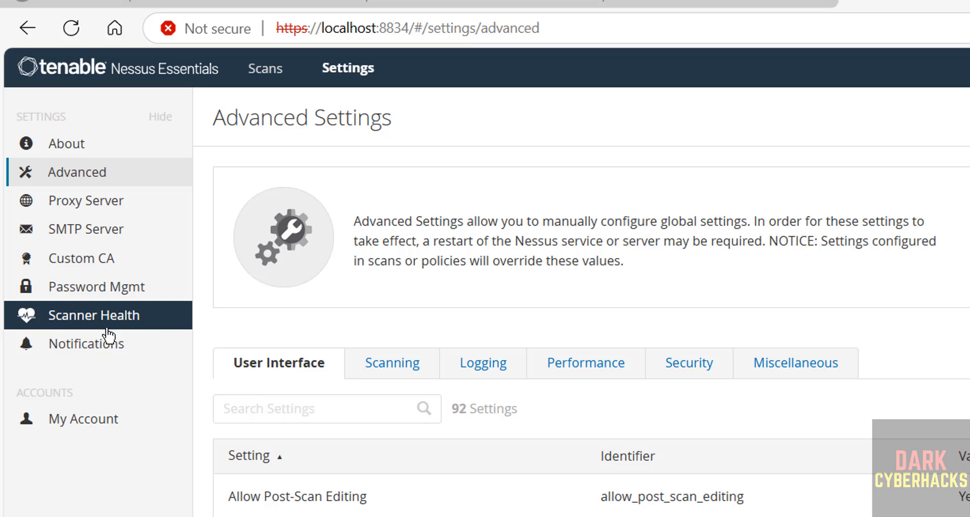
- Look over My Account's Full Name field and API Keys tab, then return to the empty My Scans folder
click(67, 430)
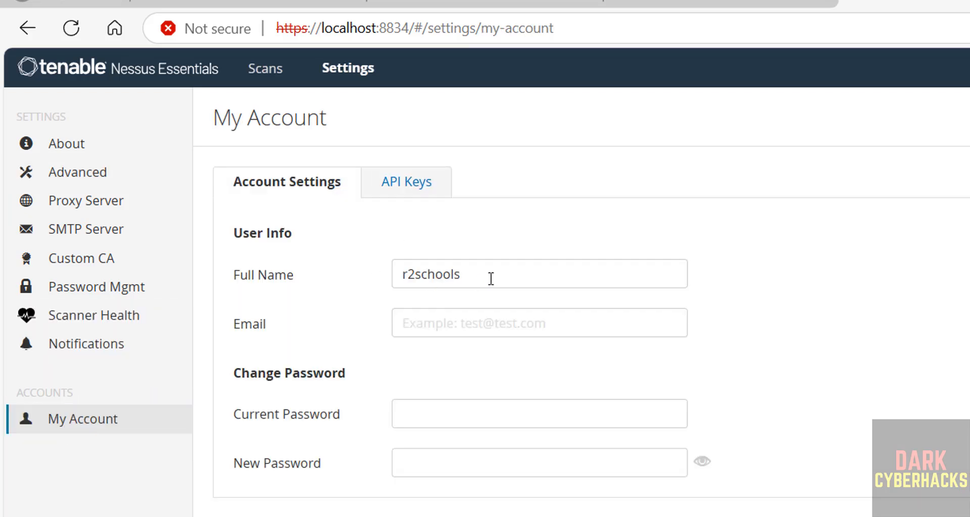
drag(493, 278, 374, 278)
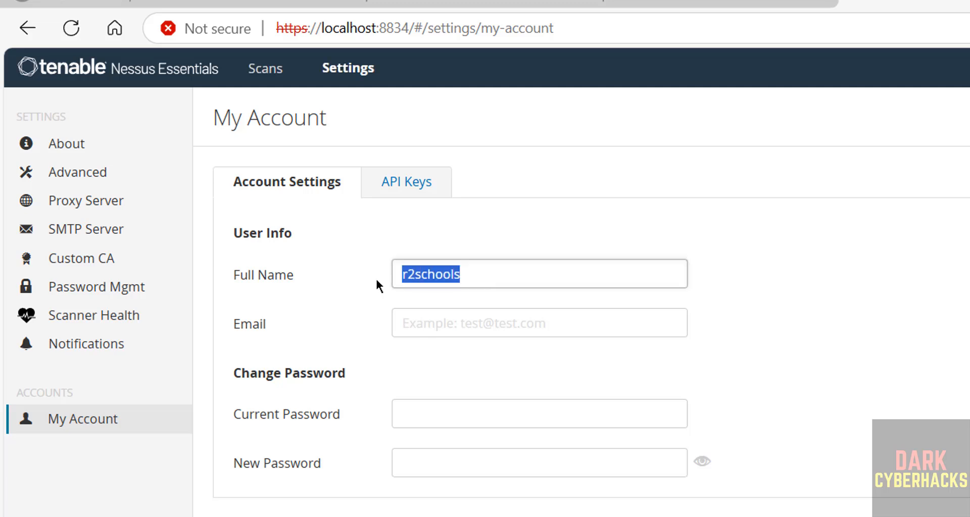
click(427, 326)
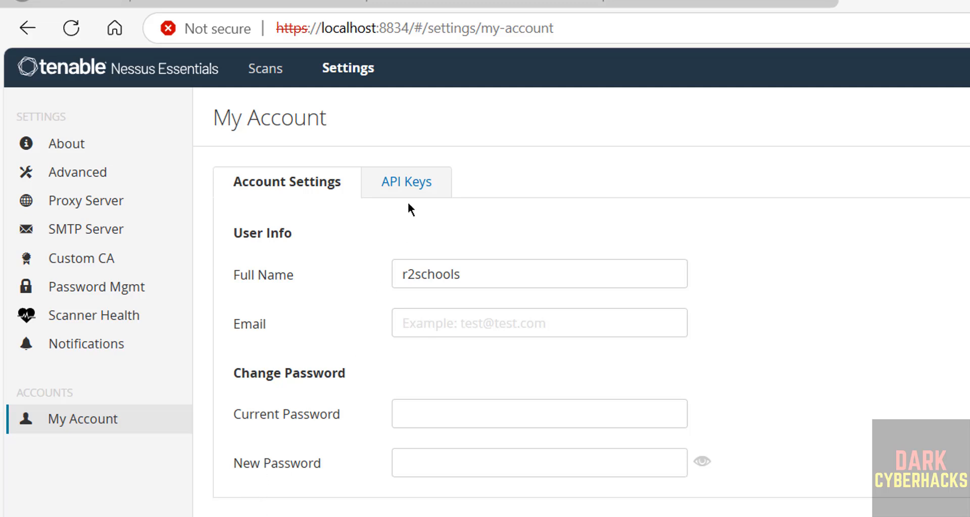
click(411, 187)
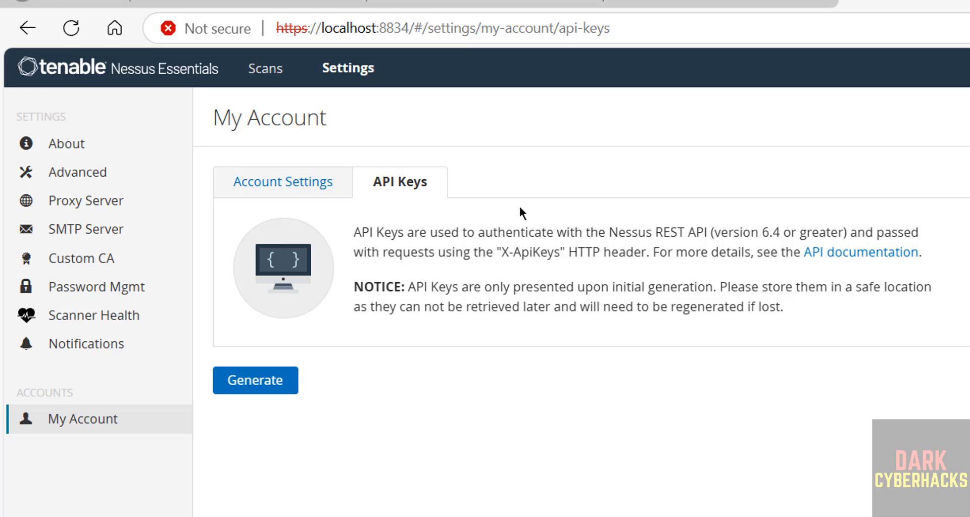
click(64, 68)
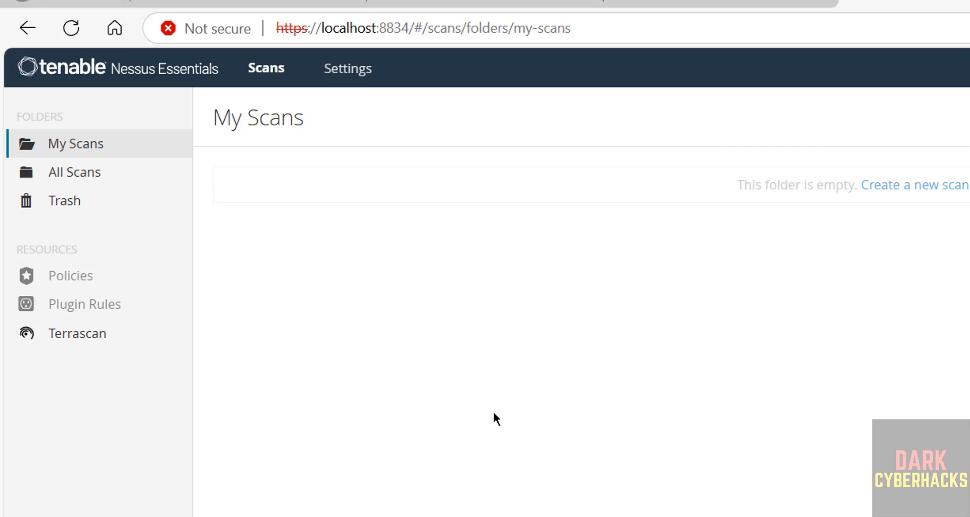